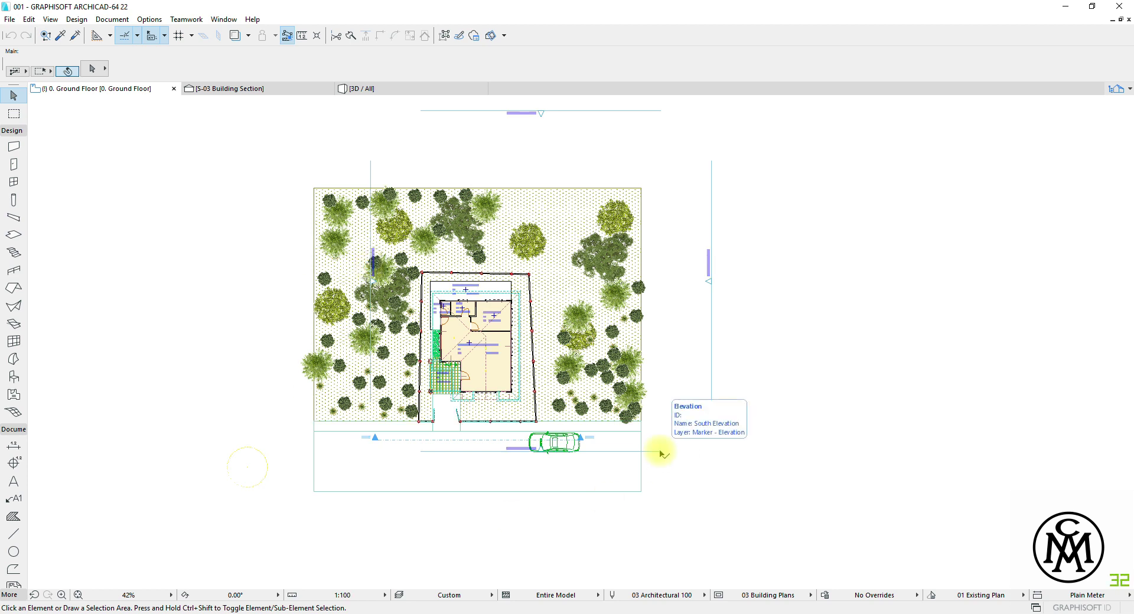
Show the house model in the 3D view and open the File menu
{"action": "left_click", "coordinate": [371, 88]}
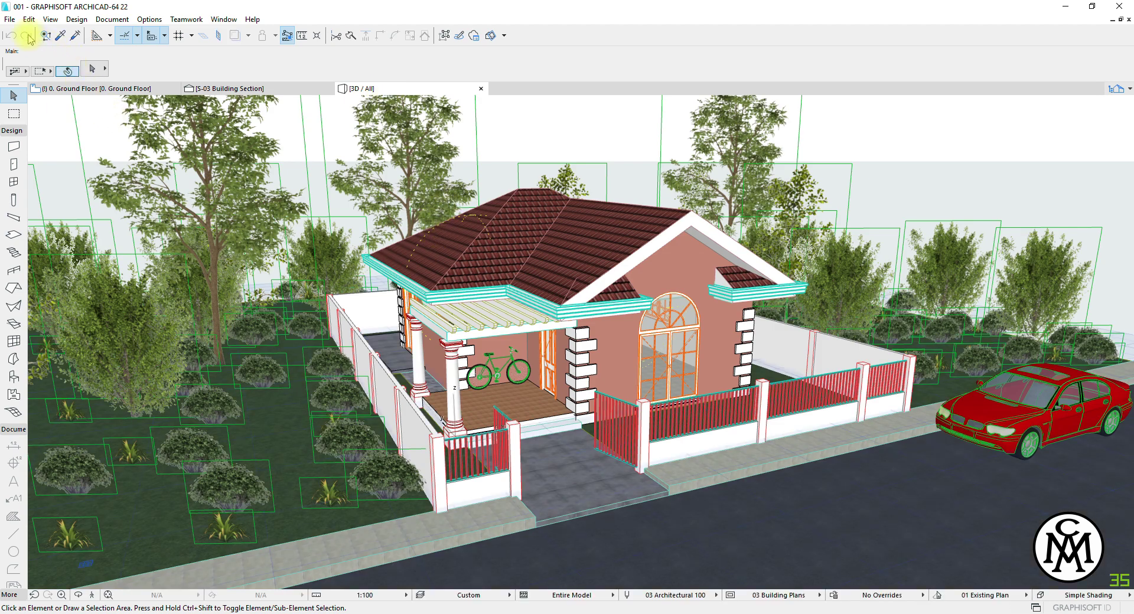
{"action": "left_click", "coordinate": [10, 21]}
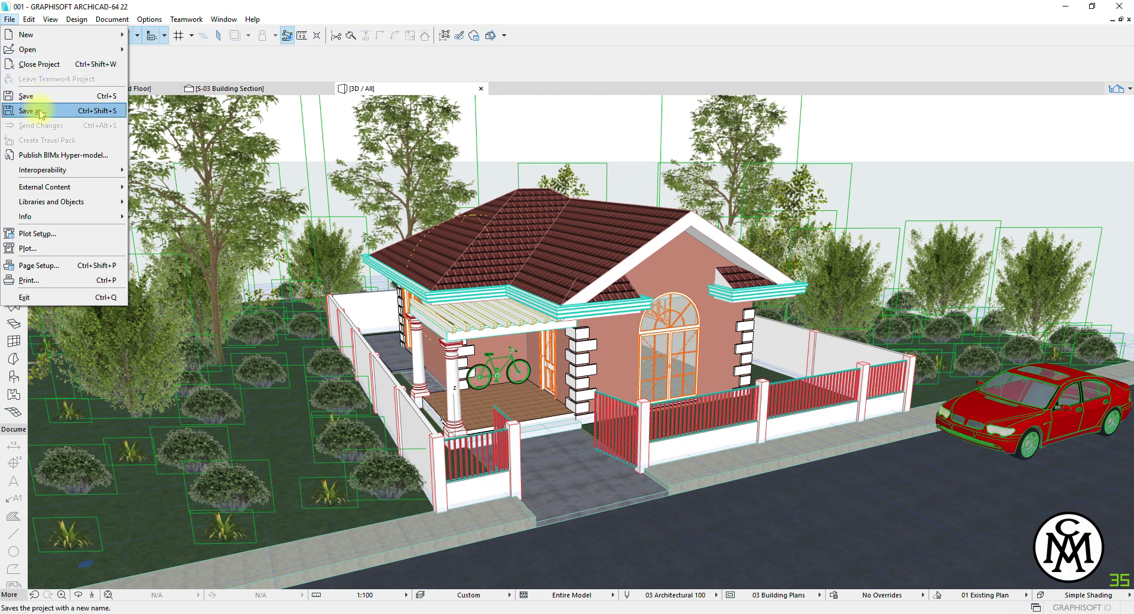
Start BIMx hyper-model publishing with a new publisher set saved as file '001'
{"action": "left_click", "coordinate": [59, 156]}
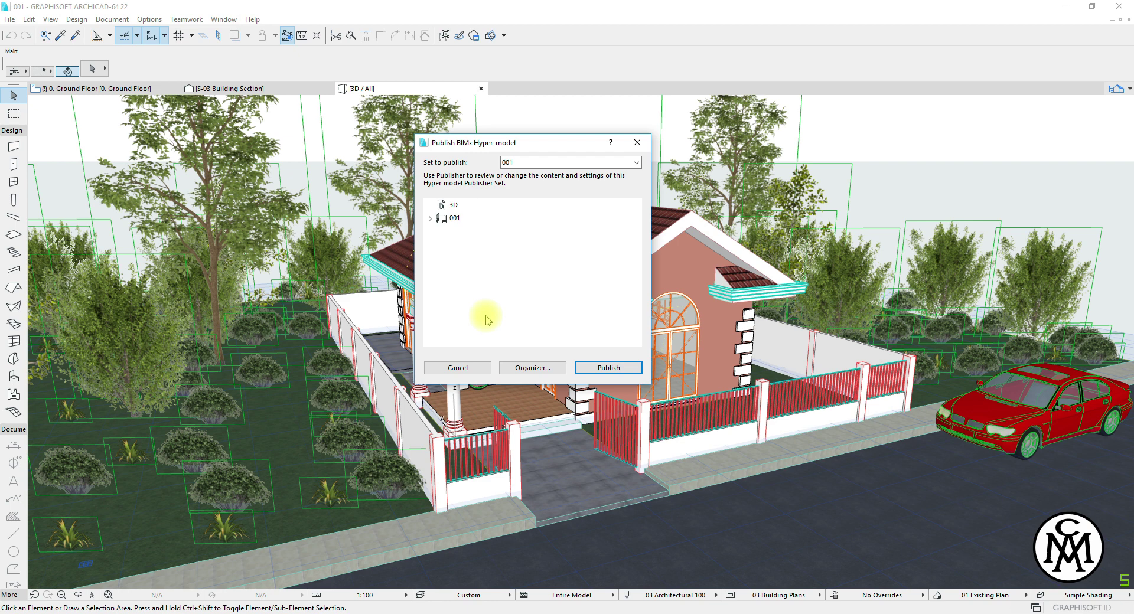
{"action": "left_click", "coordinate": [552, 162]}
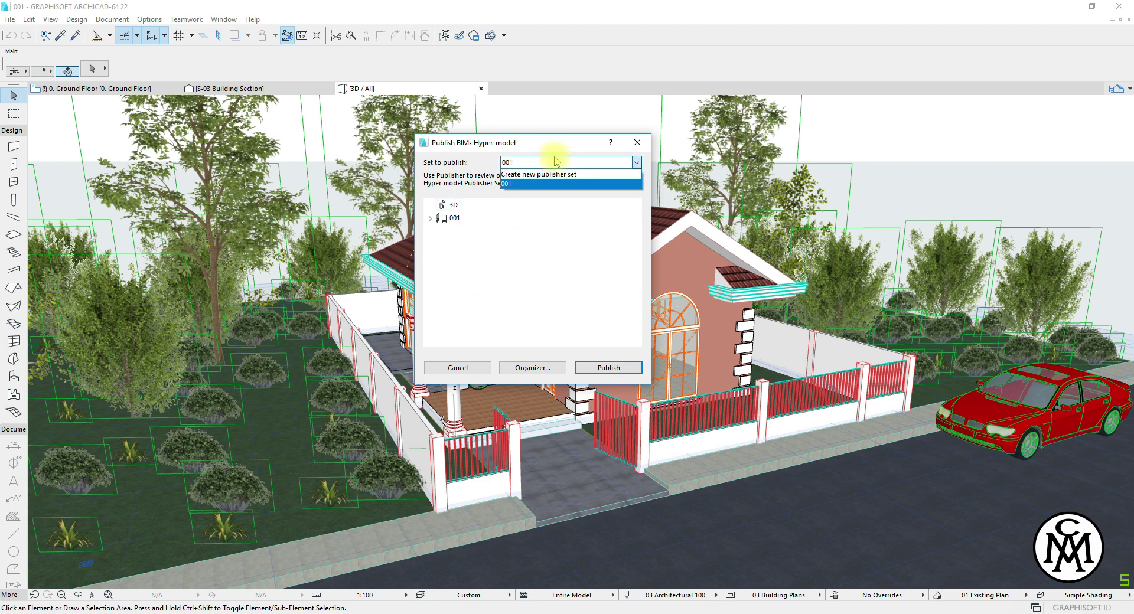
{"action": "left_click", "coordinate": [535, 174]}
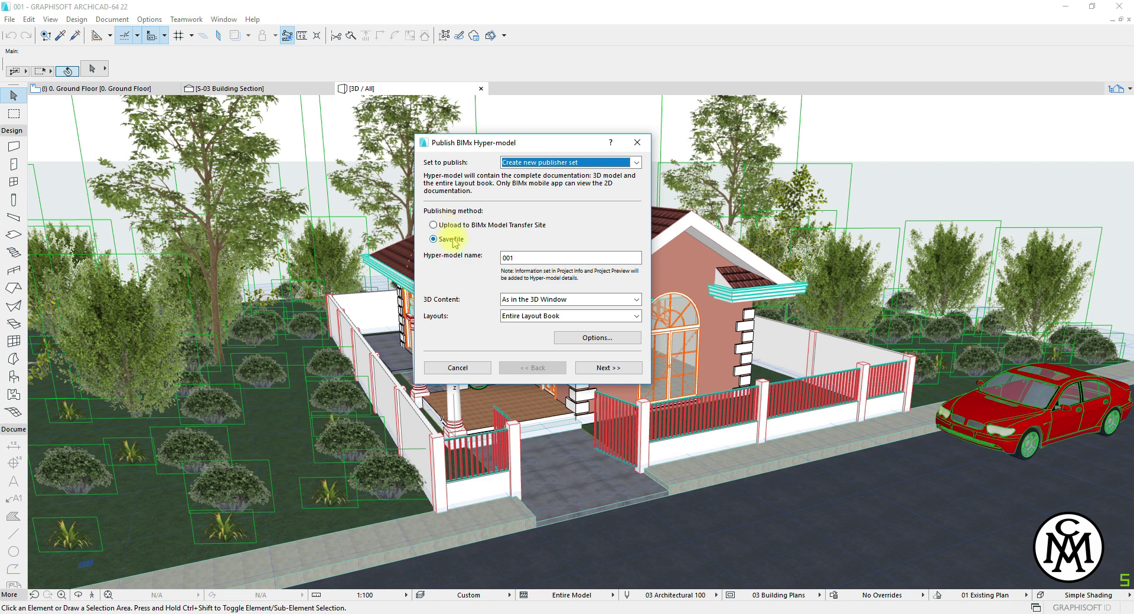
{"action": "double_click", "coordinate": [508, 258]}
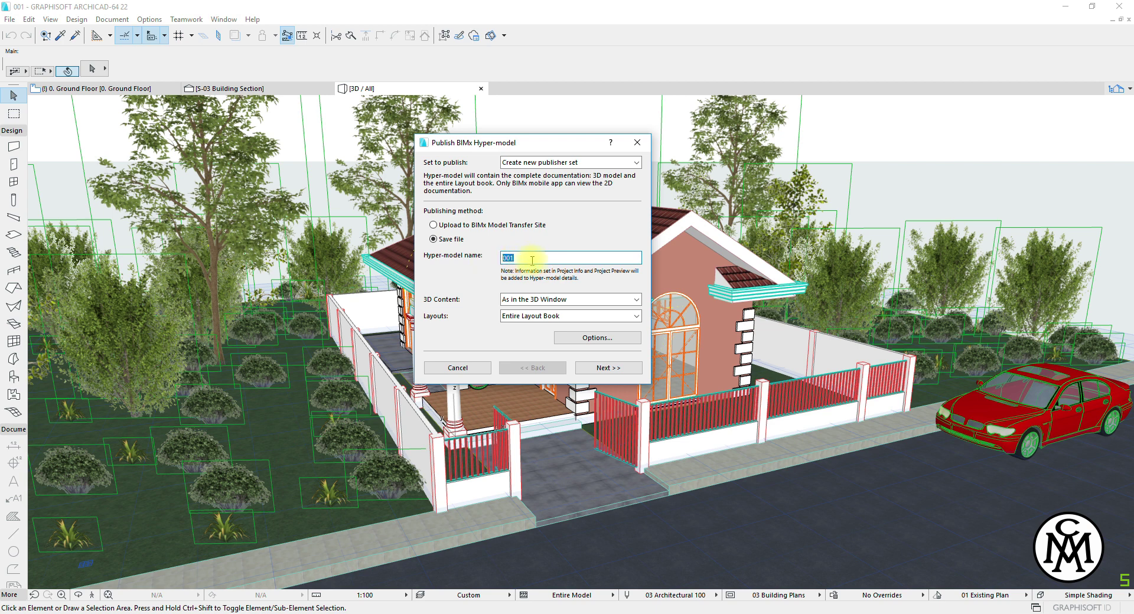
{"action": "left_click", "coordinate": [517, 258]}
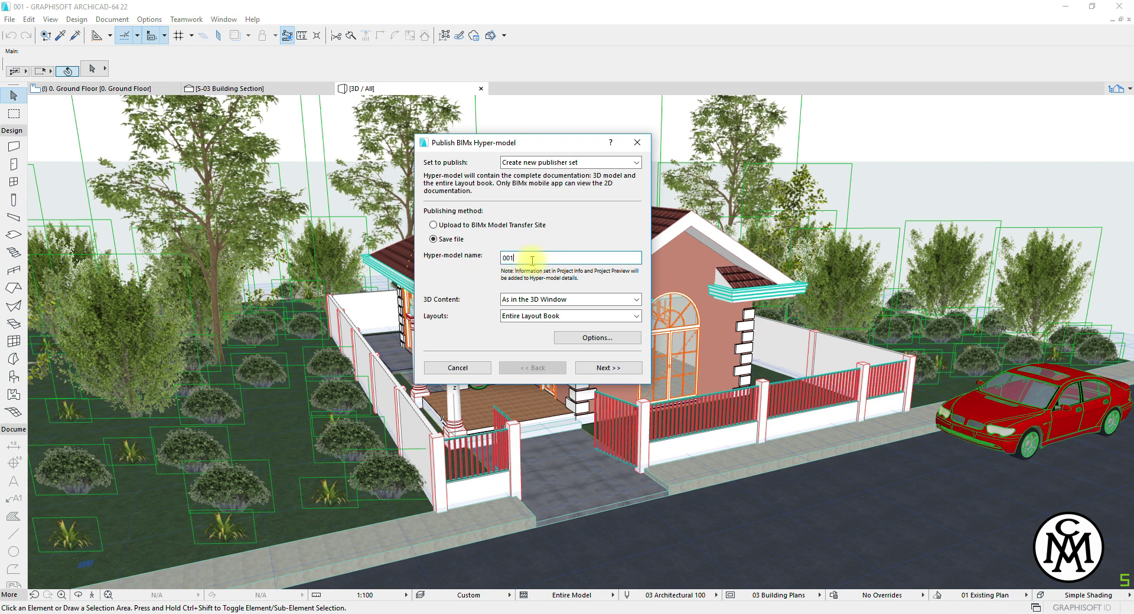
Keep 3D content 'As in the 3D Window' and the Entire Layout Book, then open Options
{"action": "left_click", "coordinate": [513, 300]}
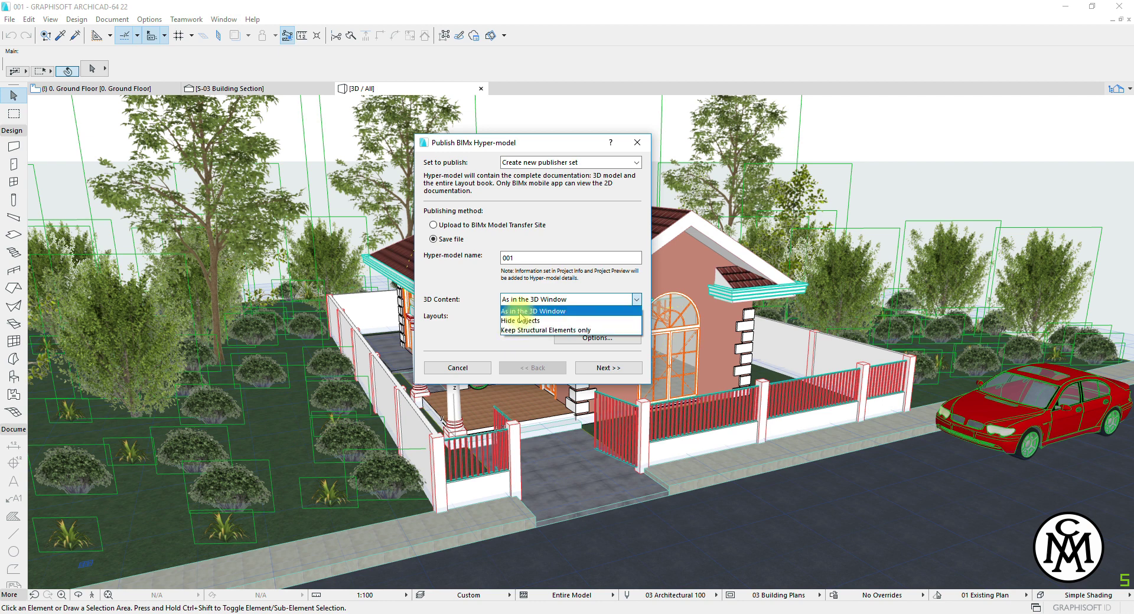
{"action": "left_click", "coordinate": [519, 313]}
{"action": "left_click", "coordinate": [534, 318]}
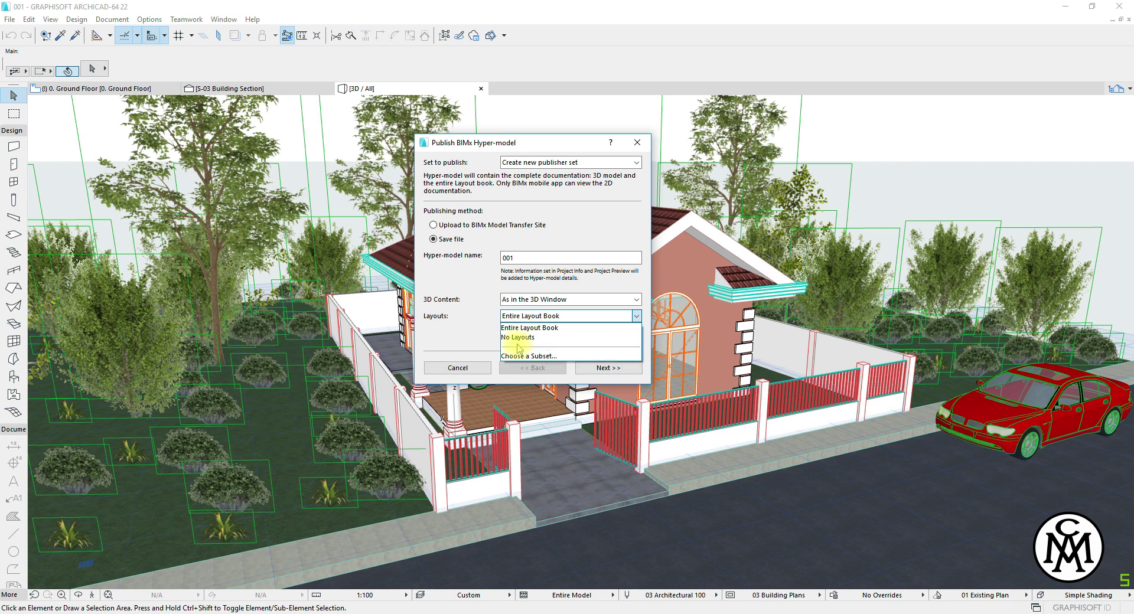
{"action": "left_click", "coordinate": [519, 328]}
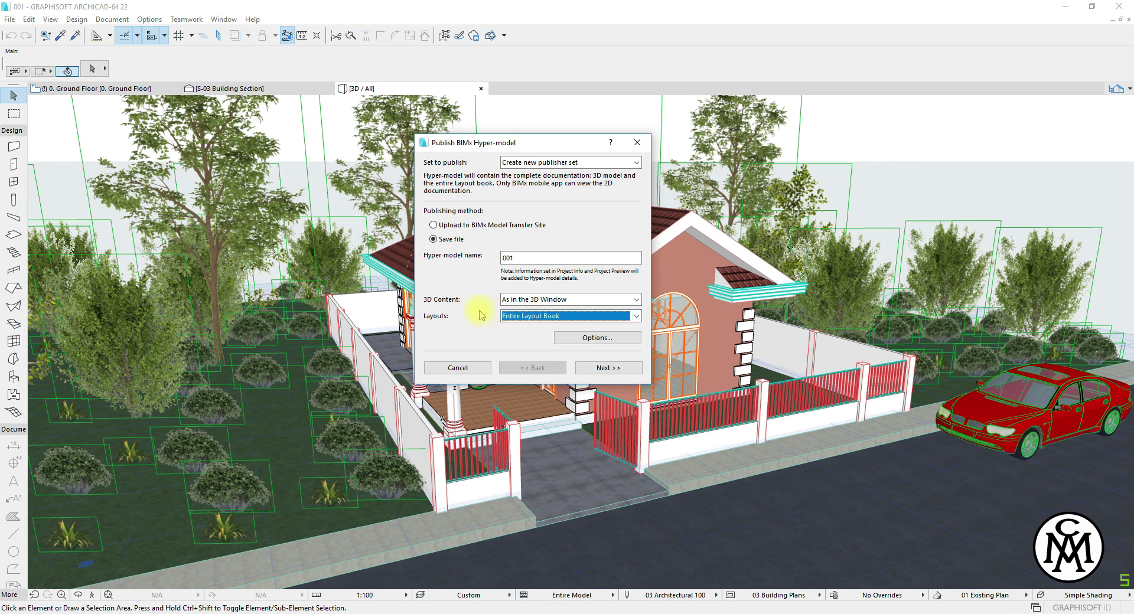
{"action": "left_click", "coordinate": [582, 343]}
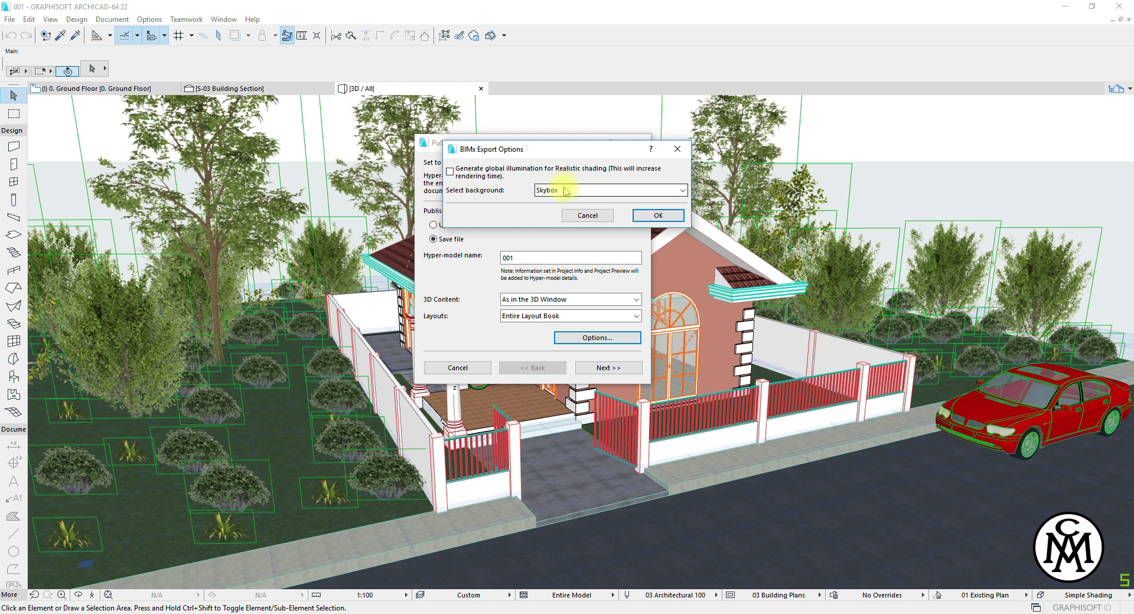
Keep Skybox as the BIMx export background and confirm the export options
{"action": "left_click", "coordinate": [565, 190]}
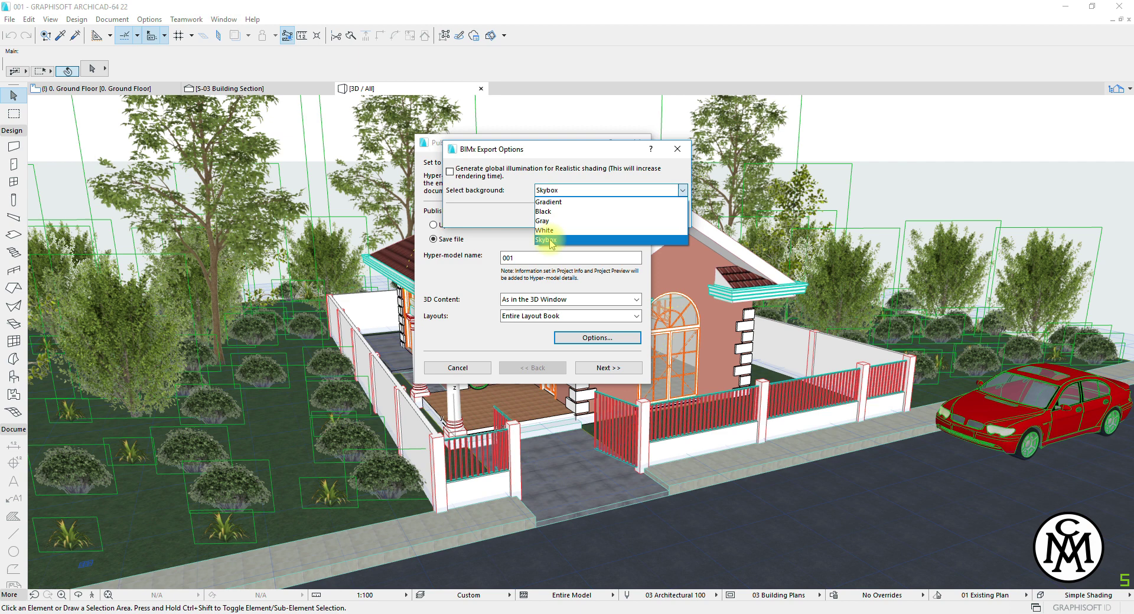
{"action": "left_click", "coordinate": [546, 239]}
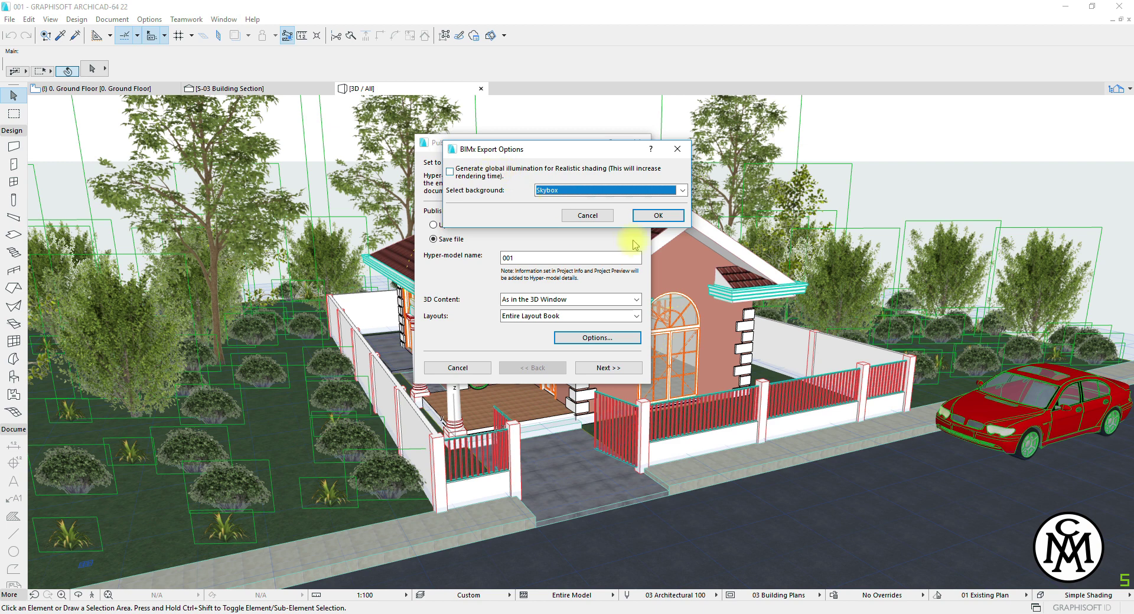
{"action": "left_click", "coordinate": [659, 218]}
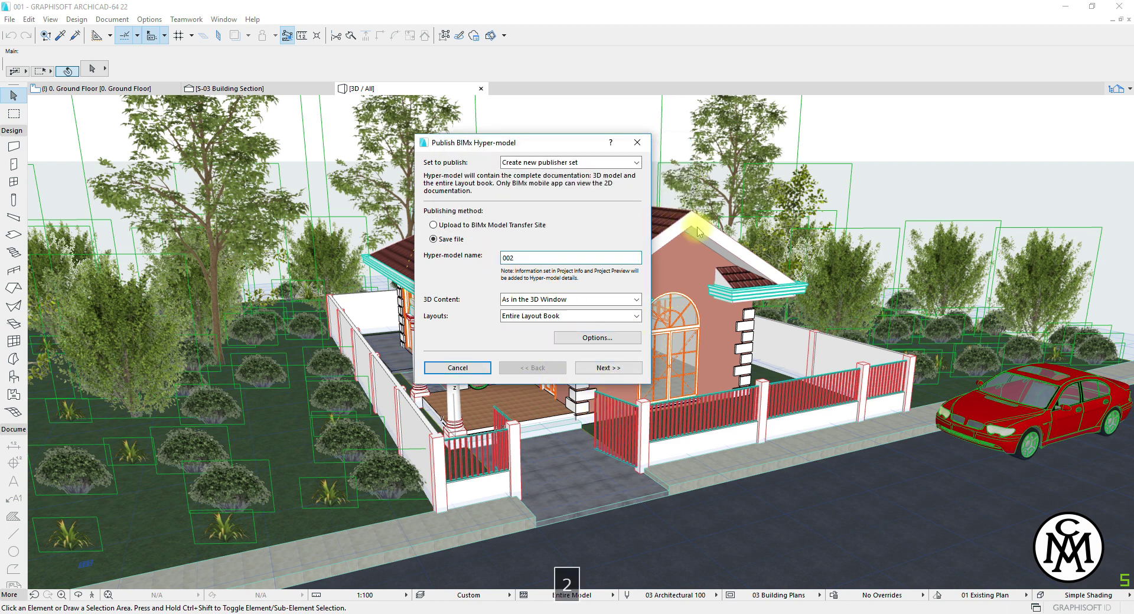
Name the hyper-model '002' and publish it to the Documents folder
{"action": "type", "text": "002"}
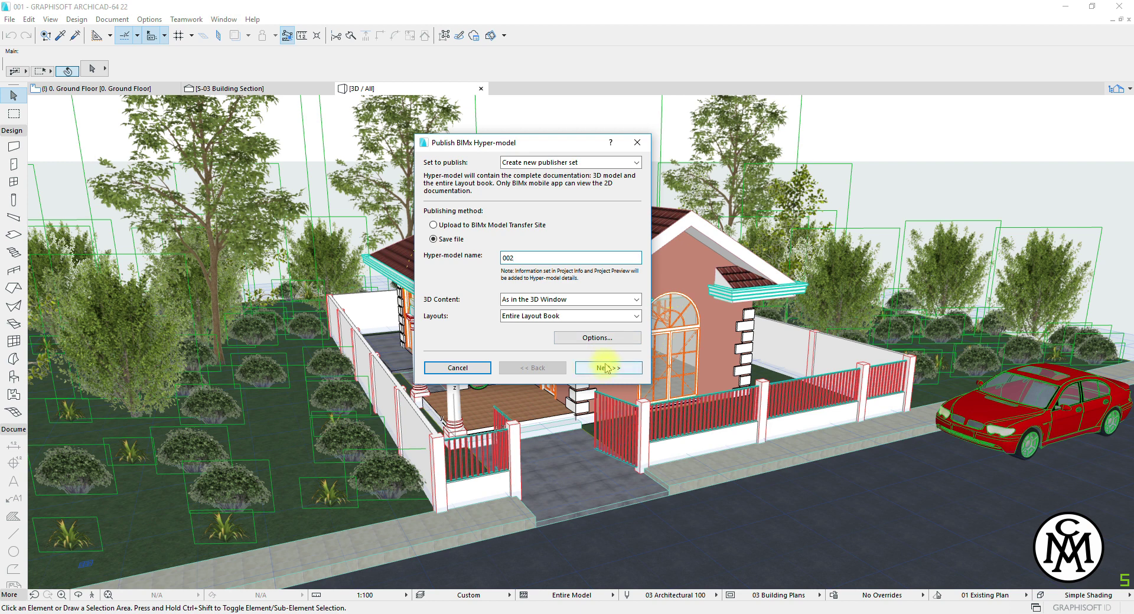
{"action": "left_click", "coordinate": [606, 369]}
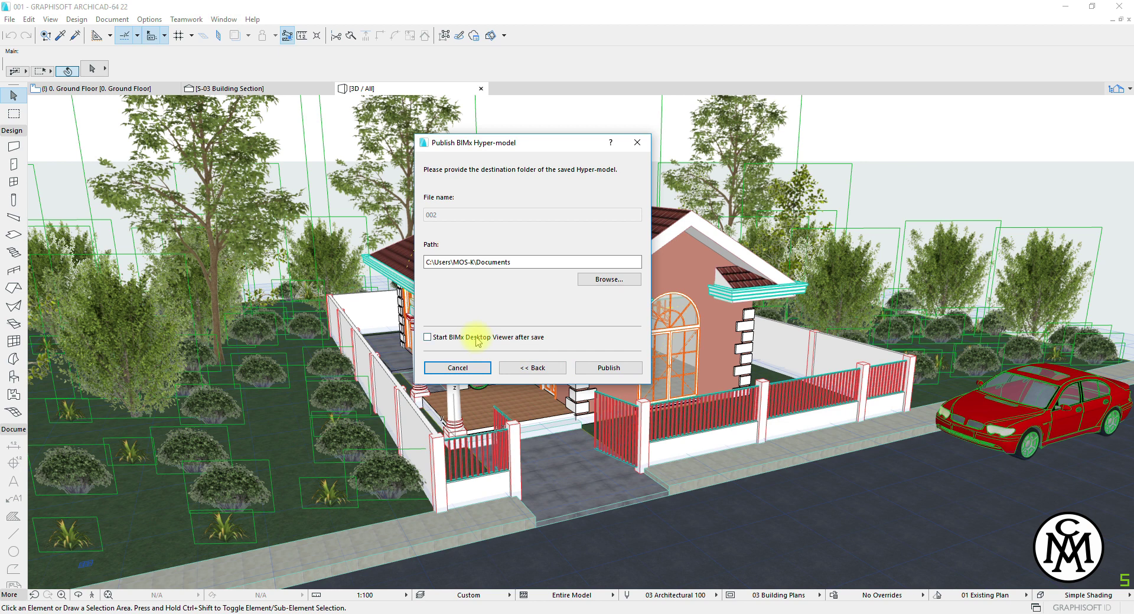
{"action": "left_click", "coordinate": [616, 369]}
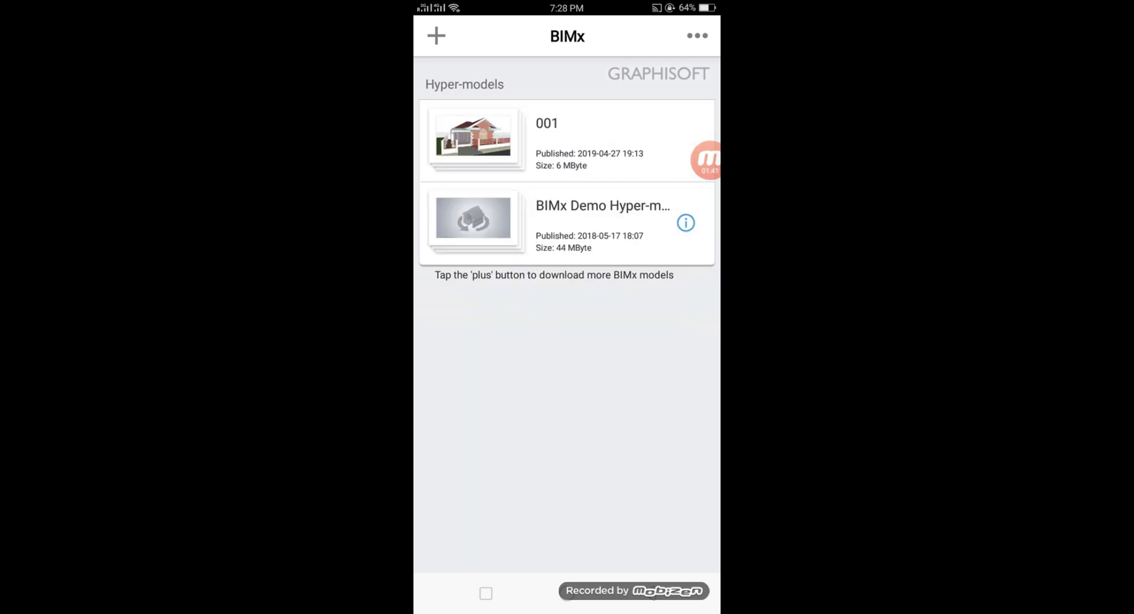
Open the 001 hyper-model in BIMx and display the house in 3D
{"action": "left_click", "coordinate": [567, 140]}
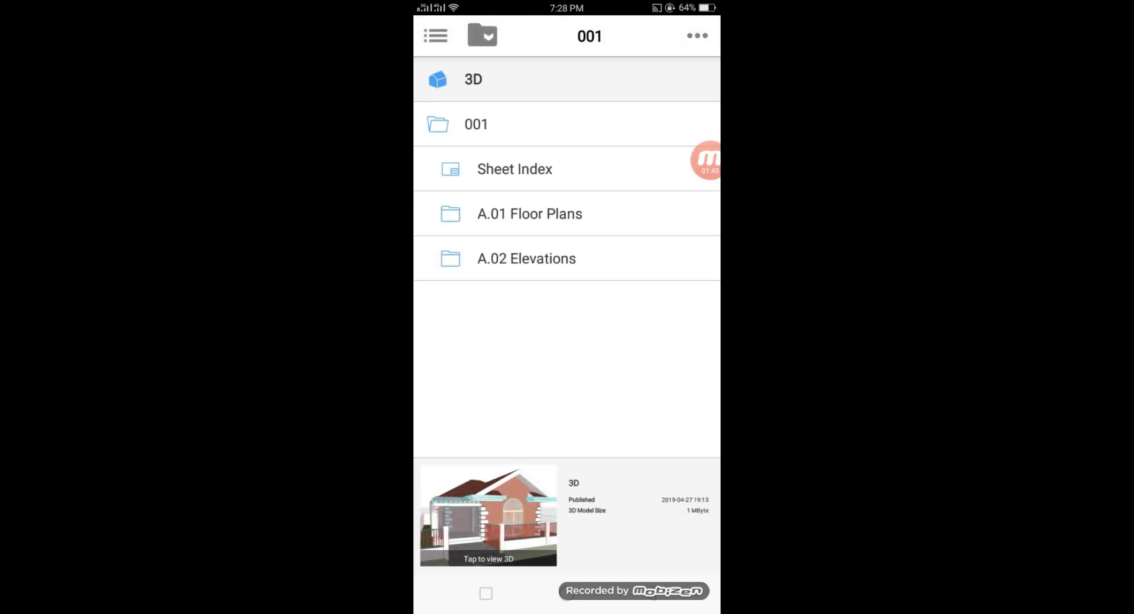
{"action": "left_click", "coordinate": [488, 516]}
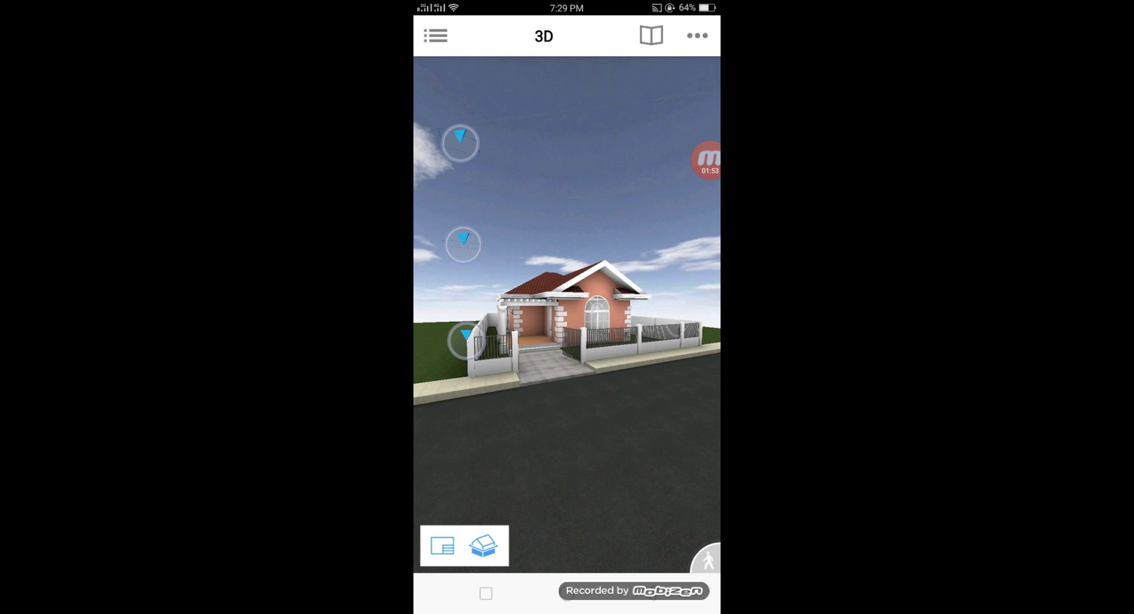
Switch to walk mode and walk forward toward the house and gate
{"action": "left_click", "coordinate": [706, 559]}
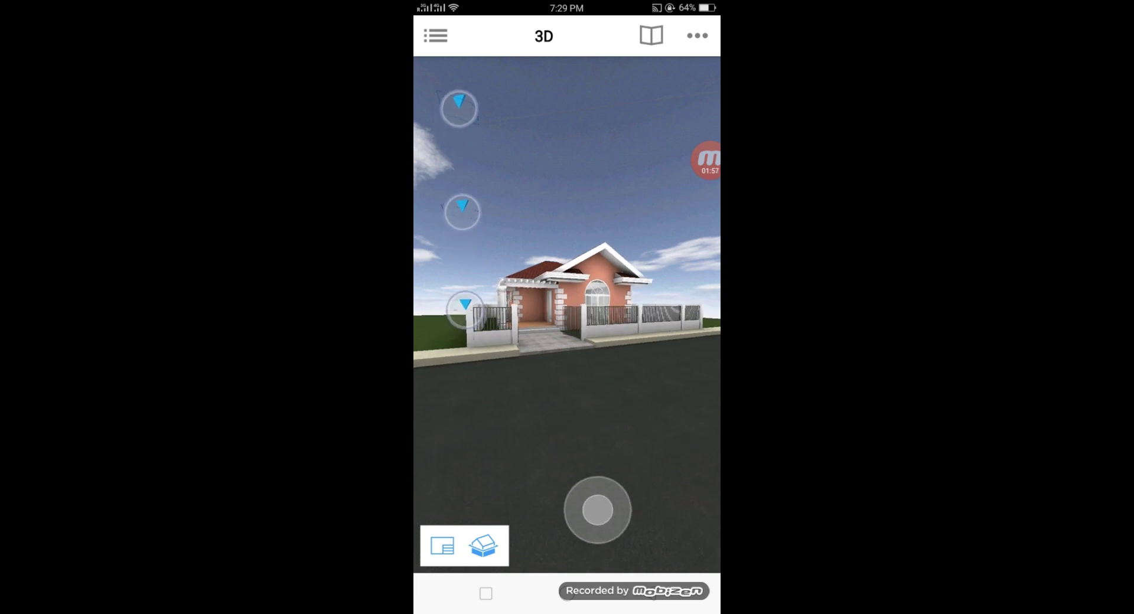
{"action": "mouse_move", "coordinate": [598, 509]}
{"action": "left_mouse_down"}
{"action": "mouse_move", "coordinate": [591, 473]}
{"action": "mouse_move", "coordinate": [633, 489]}
{"action": "mouse_move", "coordinate": [653, 519]}
{"action": "left_mouse_up"}
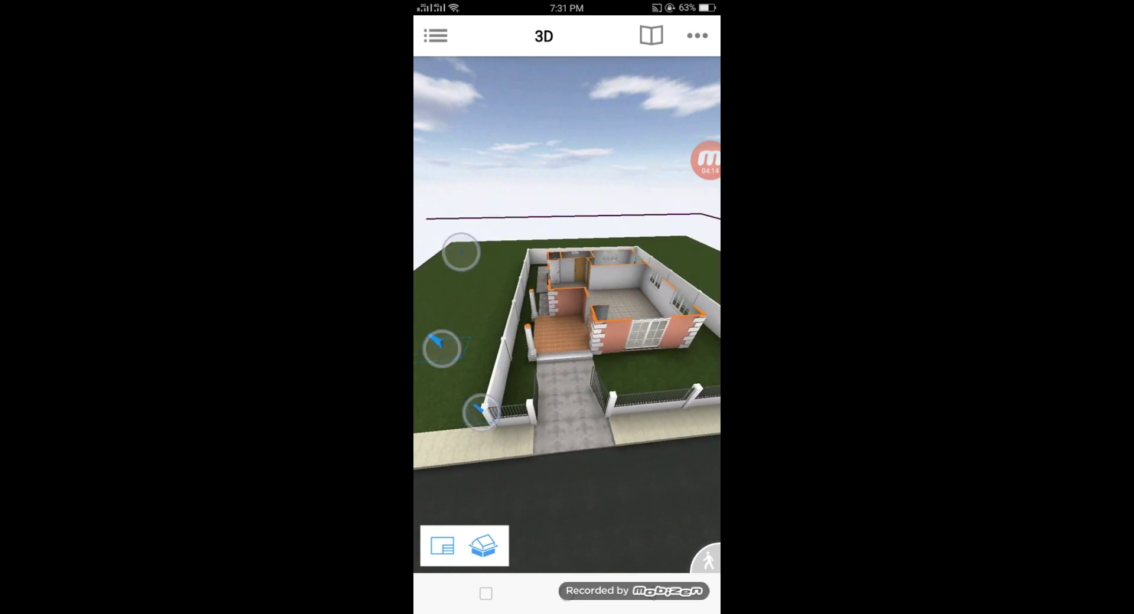
Orbit the house through front, roadside and overhead angles, ending high above the site
{"action": "left_click_drag", "start_coordinate": [508, 225], "coordinate": [670, 238]}
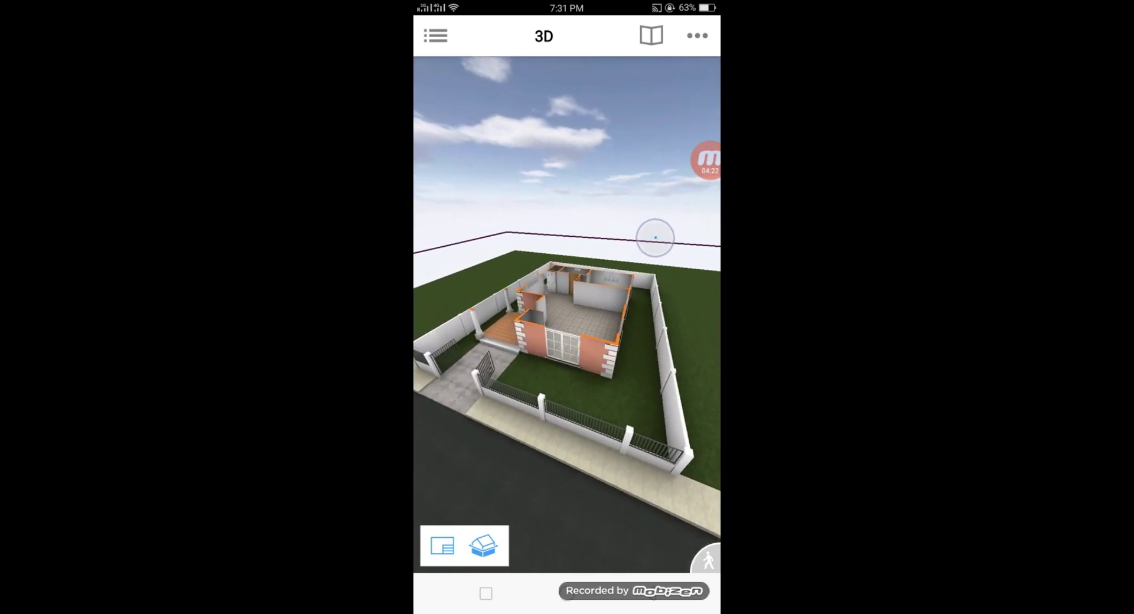
{"action": "left_click_drag", "start_coordinate": [653, 235], "coordinate": [650, 354]}
{"action": "left_click_drag", "start_coordinate": [484, 295], "coordinate": [650, 295]}
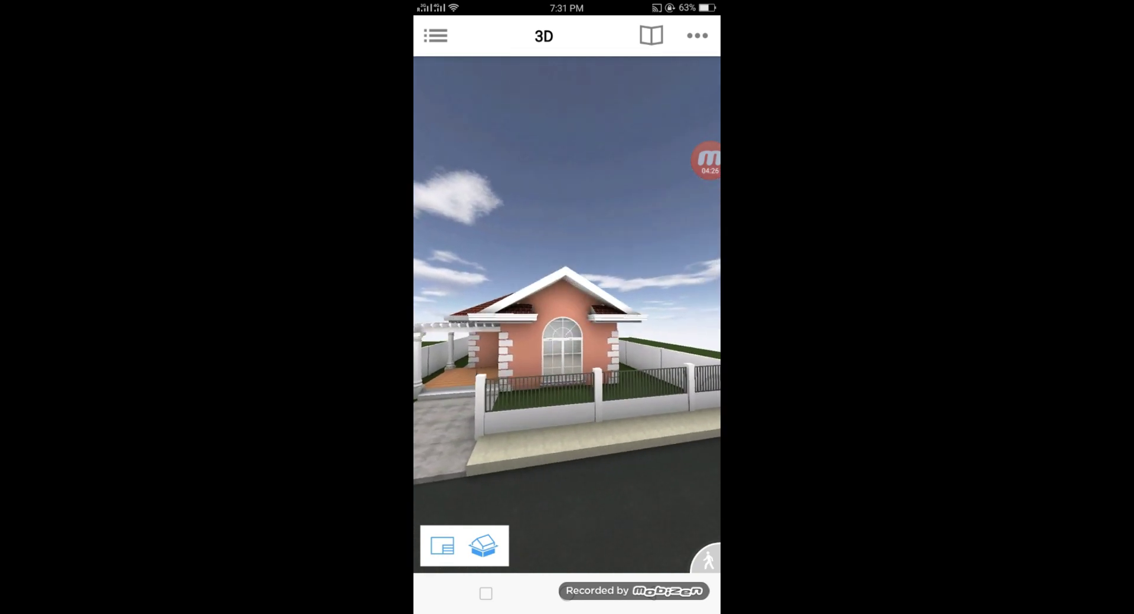
{"action": "left_click_drag", "start_coordinate": [605, 355], "coordinate": [585, 209]}
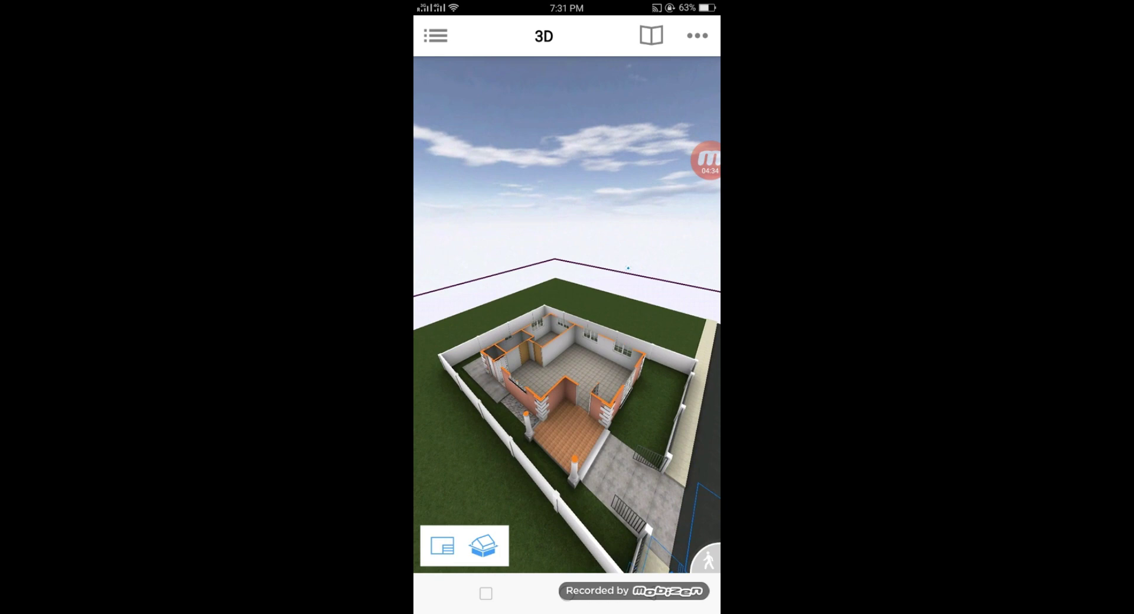
{"action": "left_click_drag", "start_coordinate": [630, 225], "coordinate": [631, 367]}
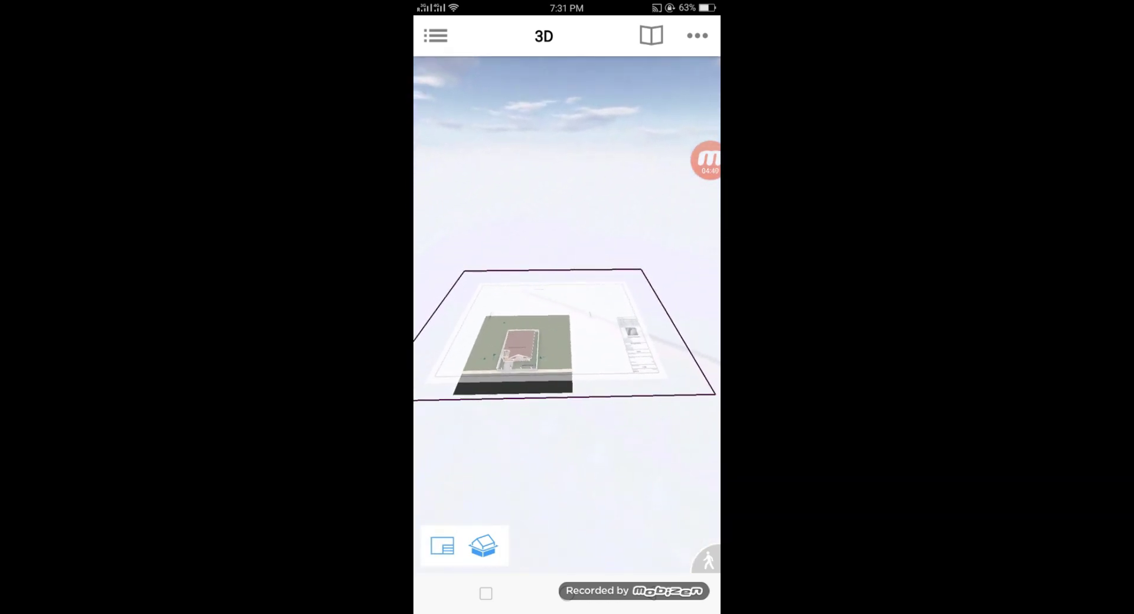